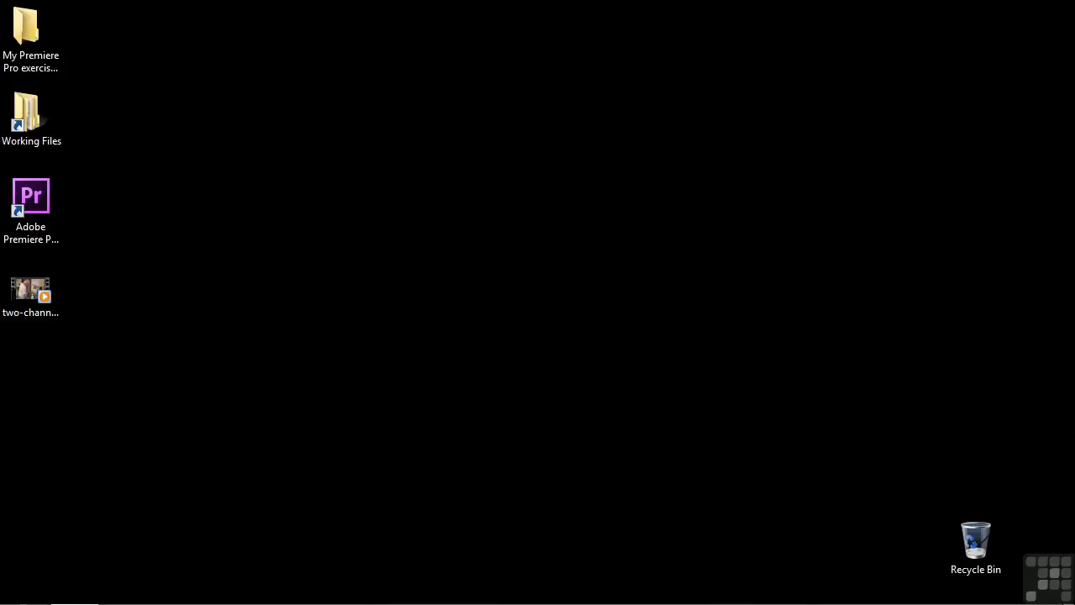
Open the project 1705-breaking out mono.prproj from the projects folder inside Working Files
{"action": "double_click", "coordinate": [32, 126]}
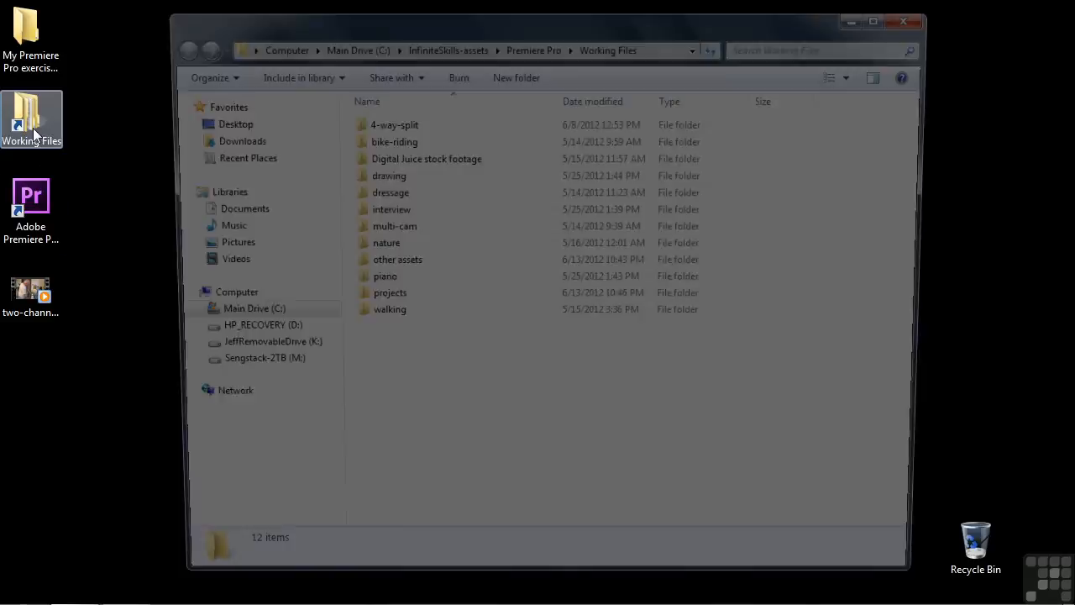
{"action": "double_click", "coordinate": [378, 298]}
{"action": "left_click_drag", "start_coordinate": [931, 247], "coordinate": [937, 533]}
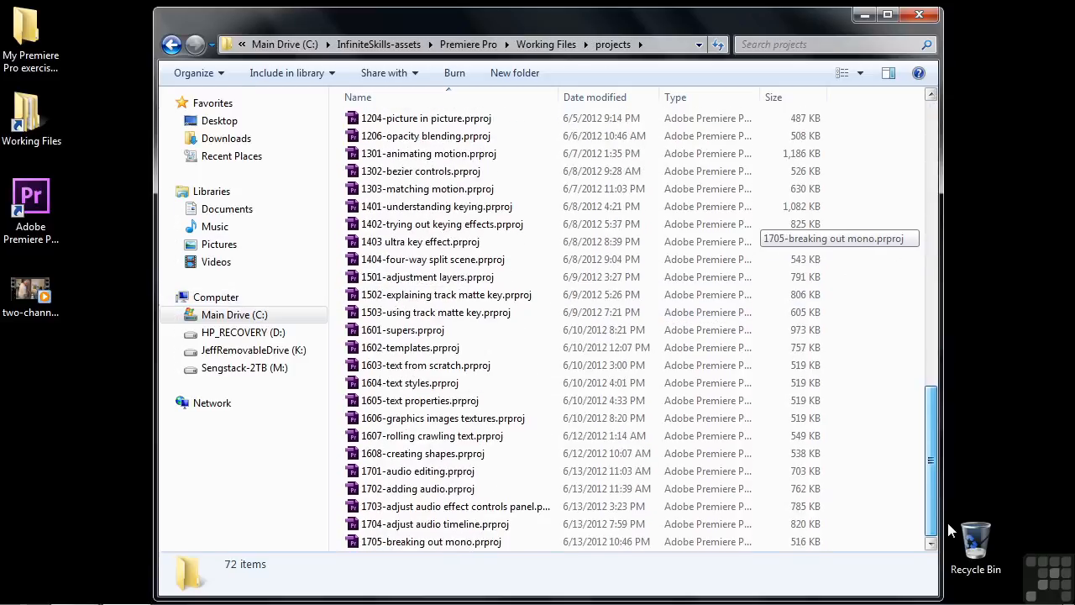
{"action": "double_click", "coordinate": [407, 542]}
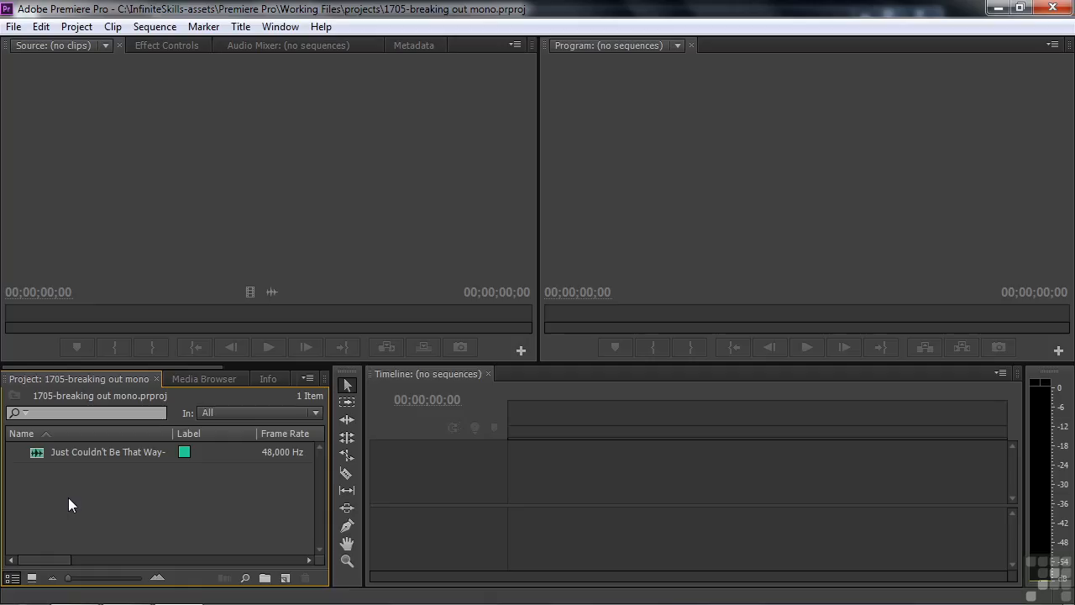
Import two-channel-example.MTS from the desktop and break its audio out to mono clips
{"action": "double_click", "coordinate": [69, 499]}
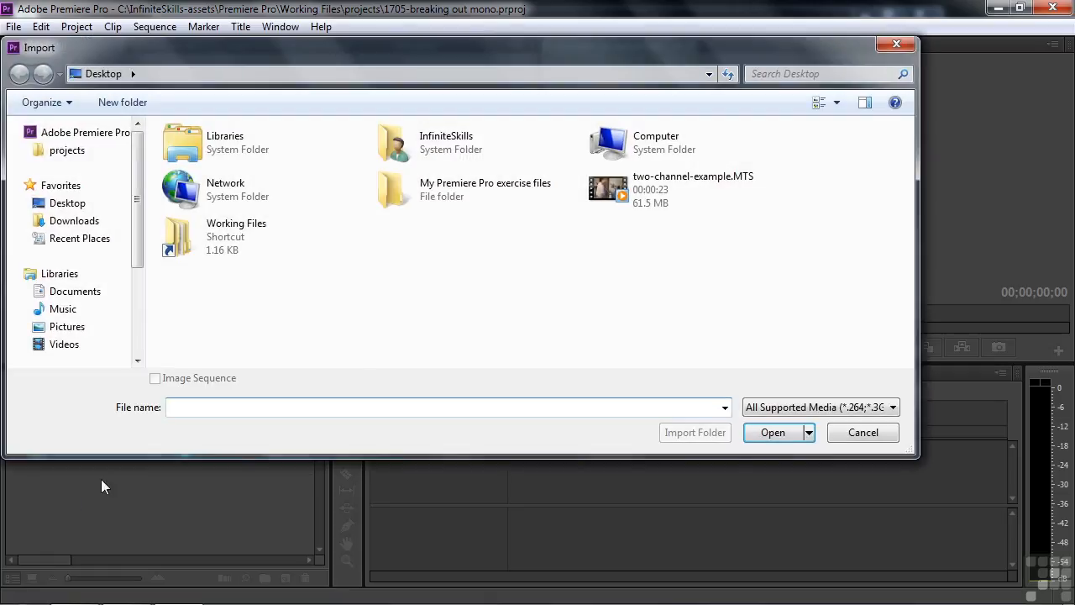
{"action": "double_click", "coordinate": [672, 189]}
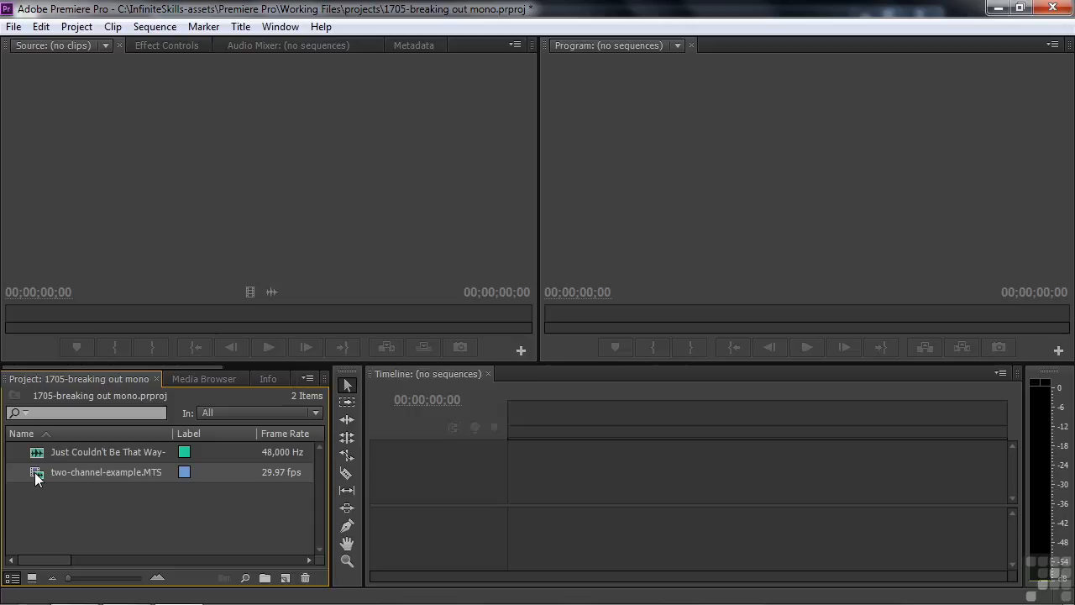
{"action": "left_click", "coordinate": [112, 27]}
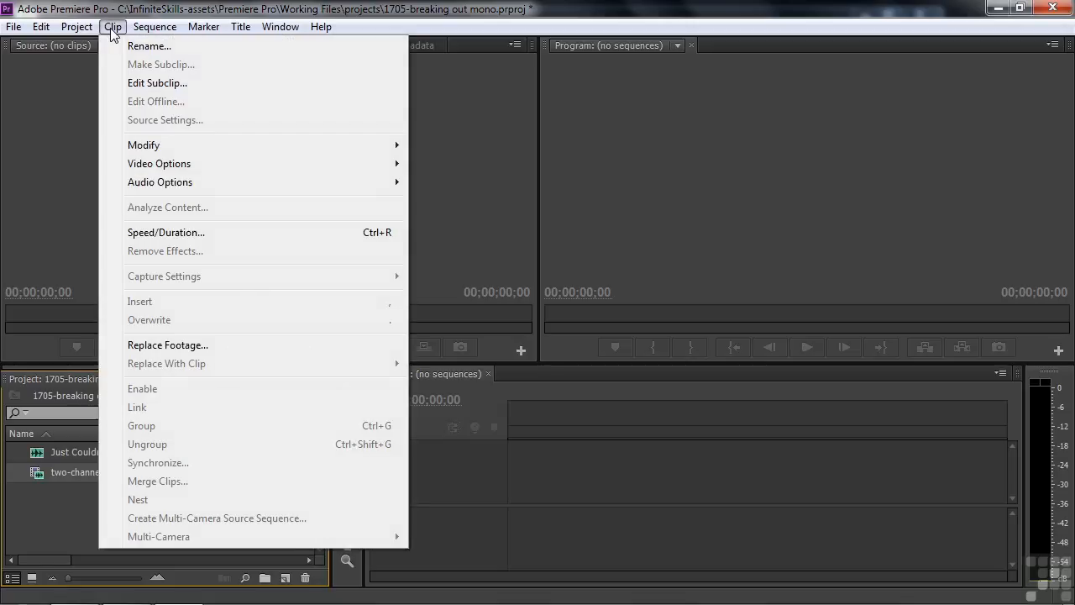
{"action": "mouse_move", "coordinate": [175, 187]}
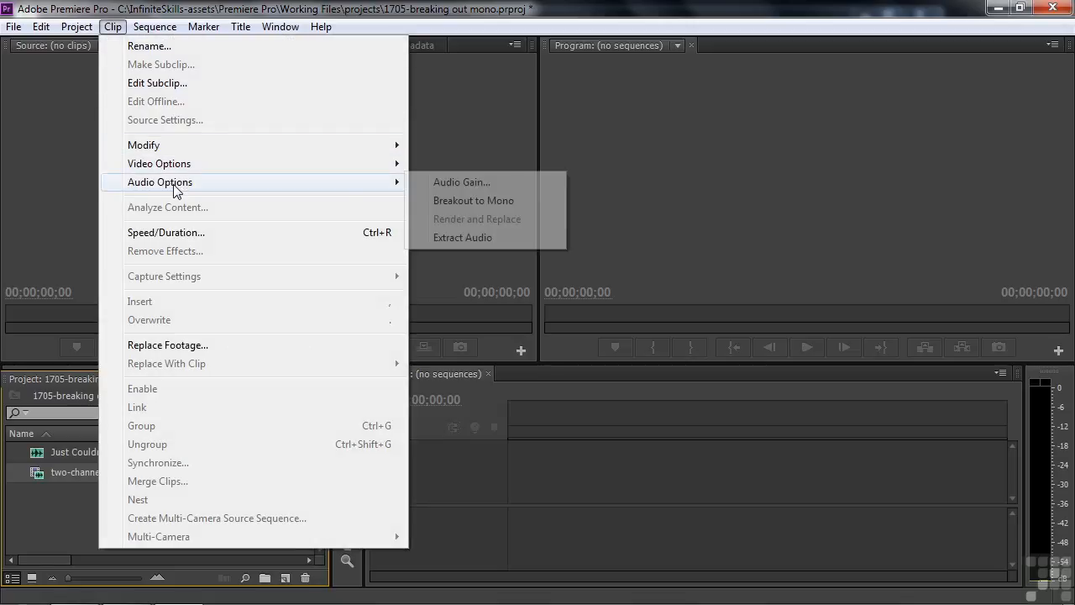
{"action": "left_click", "coordinate": [504, 202]}
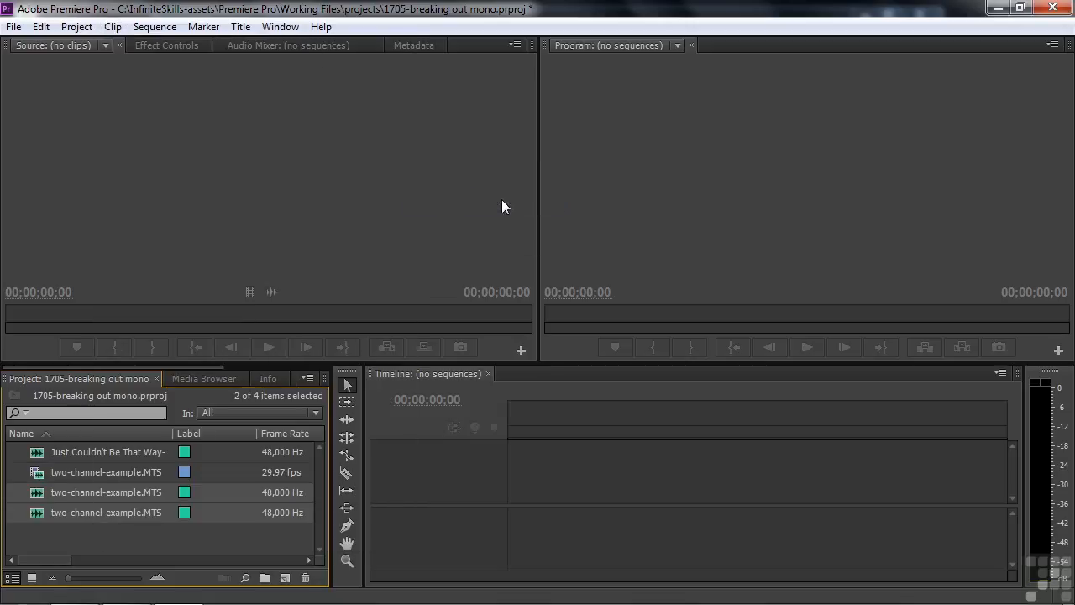
{"action": "left_click", "coordinate": [121, 530]}
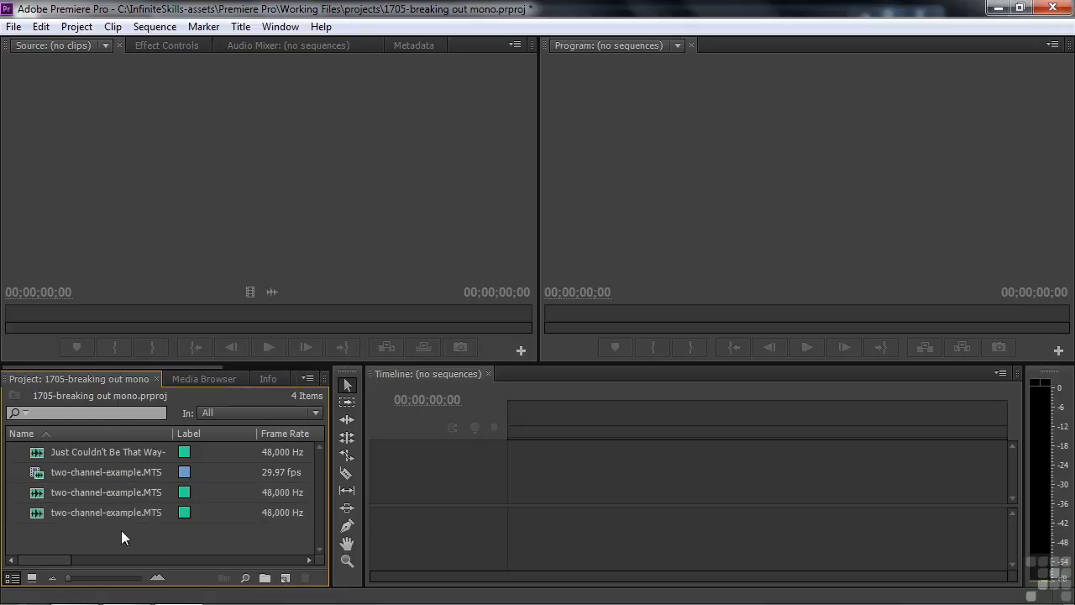
View the waveforms of the two new mono clips in the Source monitor and widen the Name column to fit the full clip names
{"action": "double_click", "coordinate": [47, 495]}
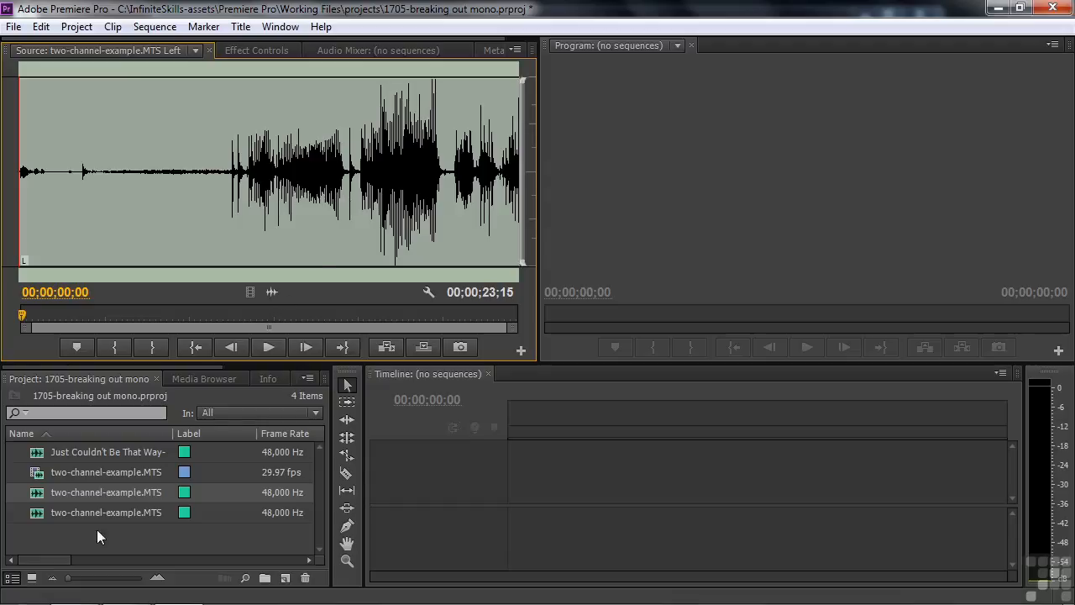
{"action": "double_click", "coordinate": [38, 515]}
{"action": "double_click", "coordinate": [39, 510]}
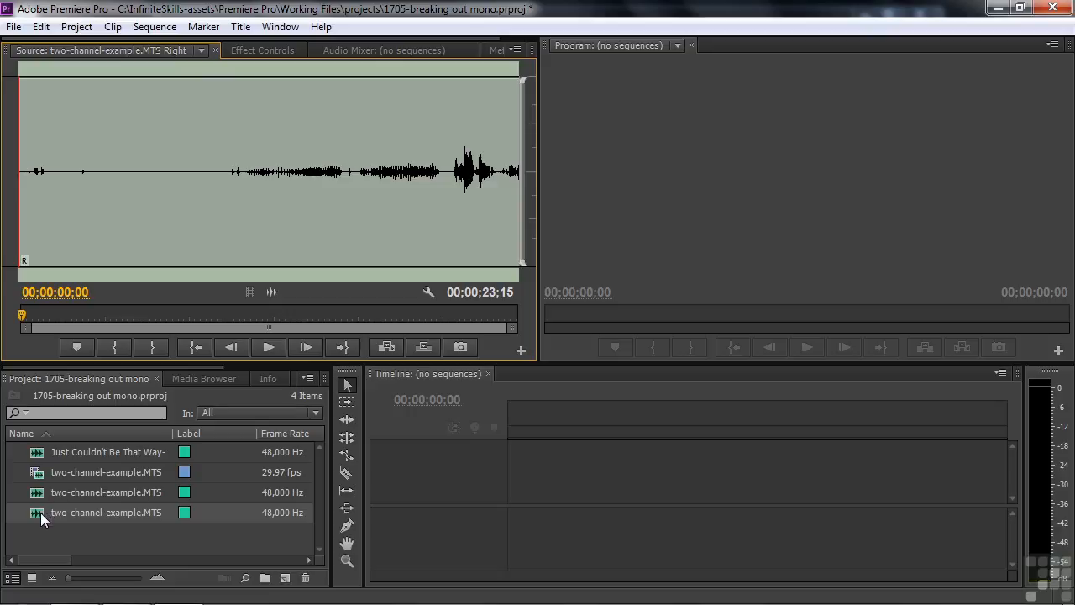
{"action": "mouse_move", "coordinate": [40, 514]}
{"action": "left_click_drag", "start_coordinate": [173, 435], "coordinate": [244, 437]}
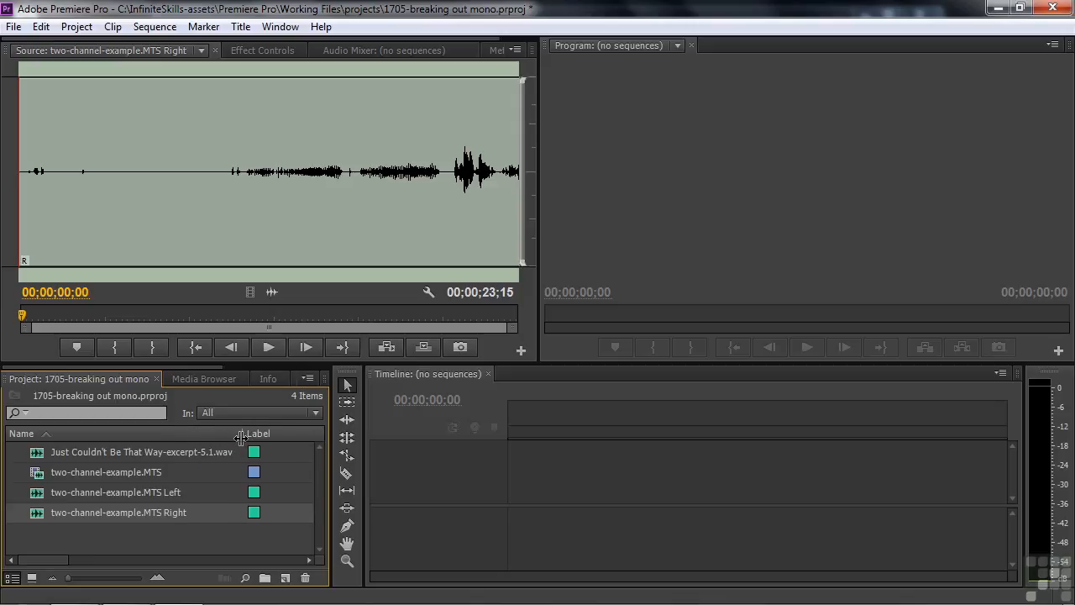
Load Just Couldn't Be That Way-excerpt-5.1.wav in the Source monitor and play its first few seconds
{"action": "double_click", "coordinate": [38, 453]}
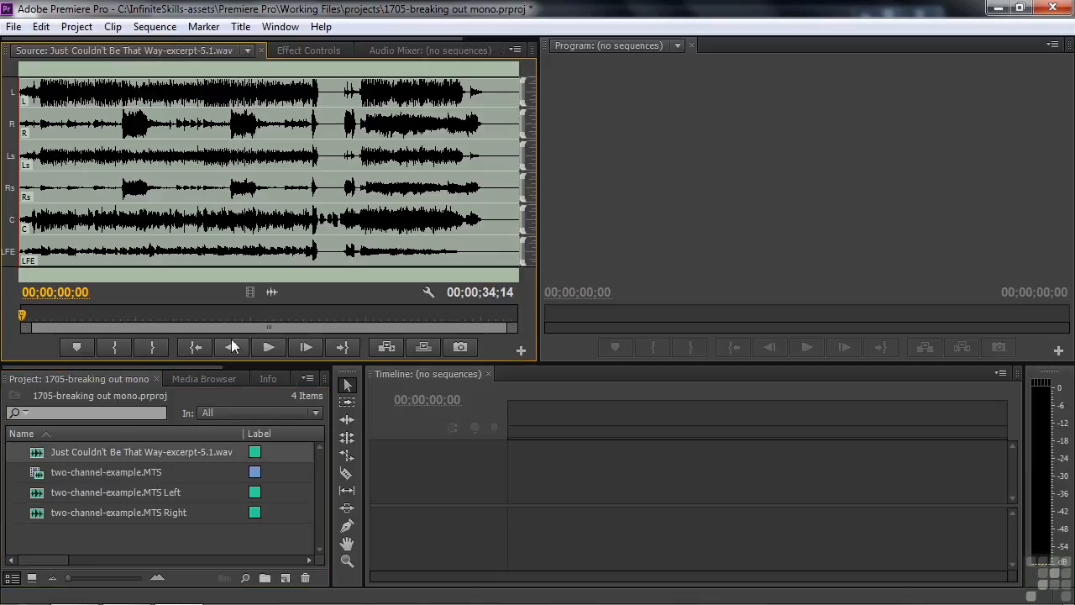
{"action": "left_click", "coordinate": [266, 348]}
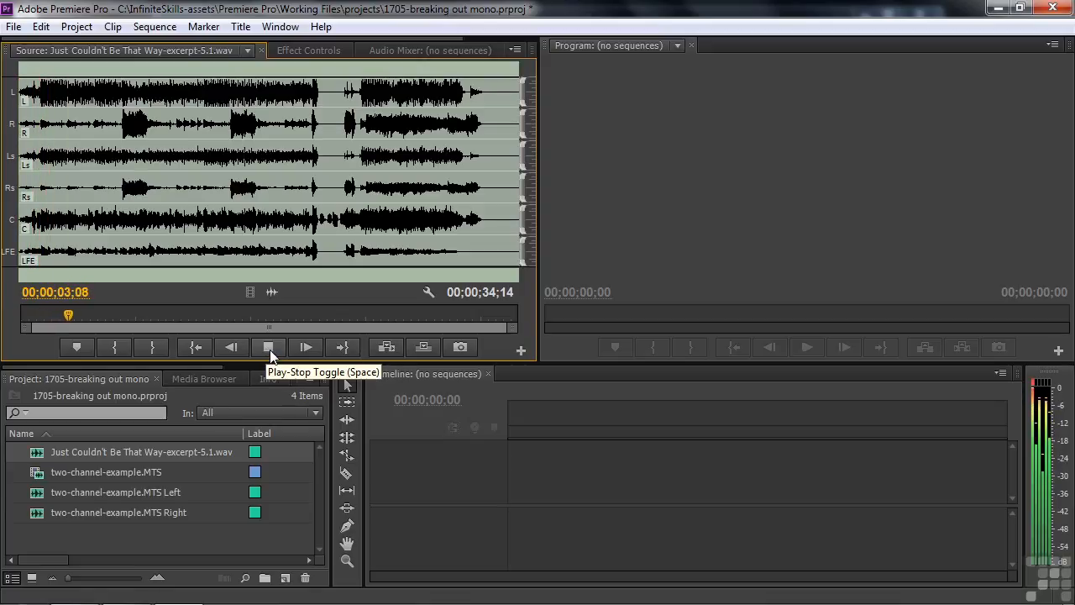
{"action": "left_click", "coordinate": [269, 350]}
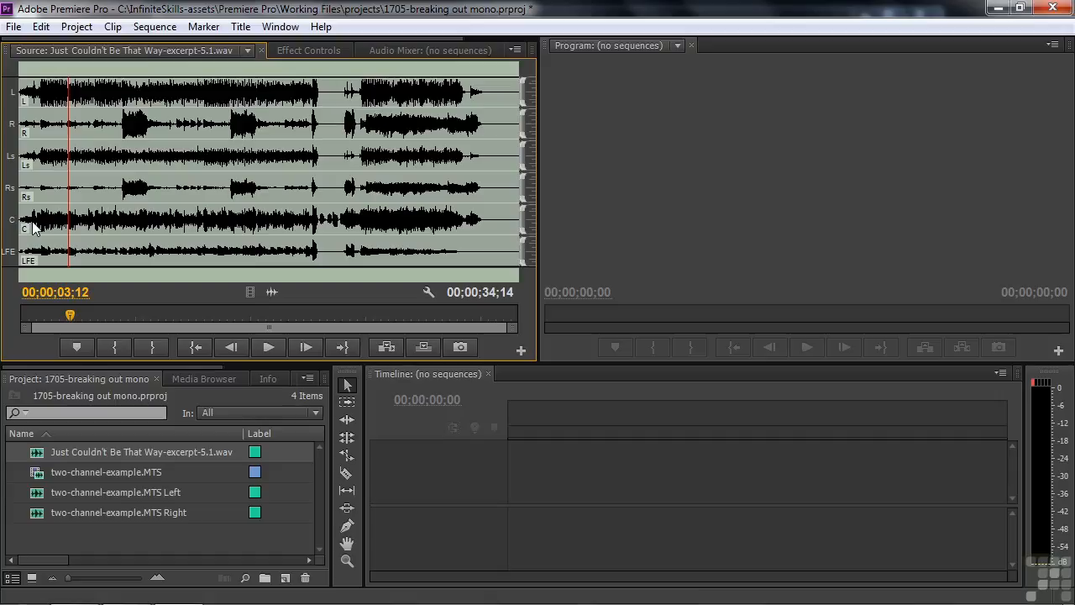
Break the audio of Just Couldn't Be That Way-excerpt-5.1.wav out to mono clips
{"action": "left_click", "coordinate": [39, 455]}
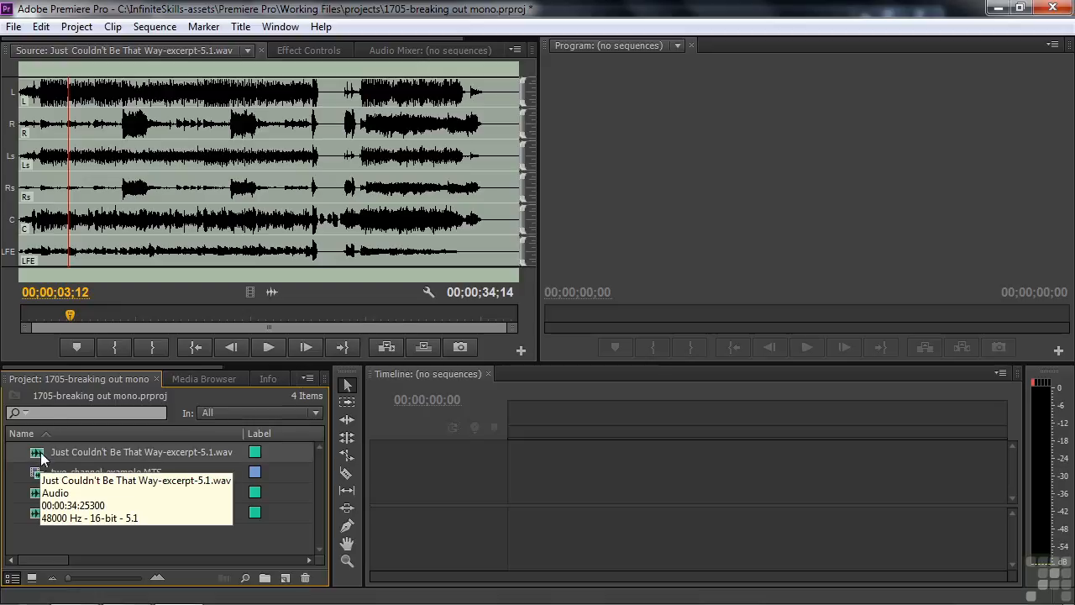
{"action": "left_click", "coordinate": [111, 27]}
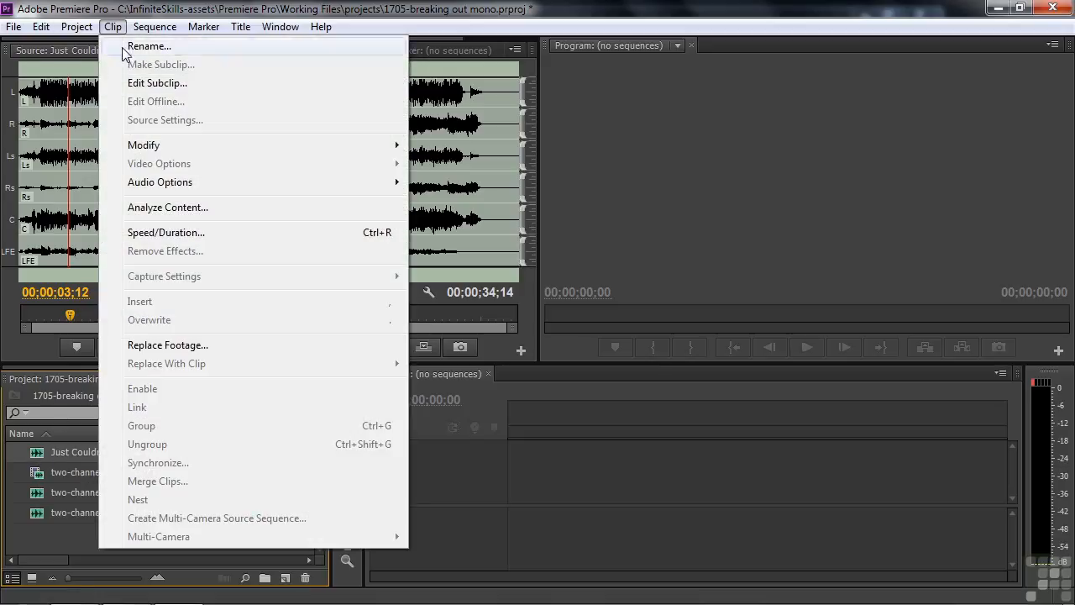
{"action": "mouse_move", "coordinate": [134, 187]}
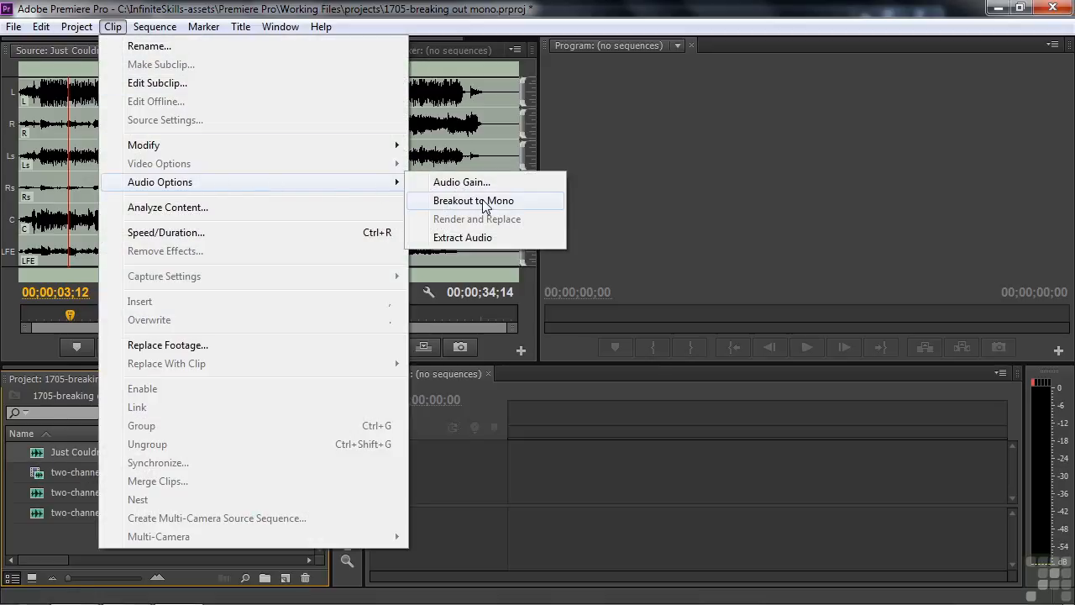
{"action": "left_click", "coordinate": [483, 203]}
Widen the Project panel and its Name column to fit the full names of the channel clips
{"action": "left_click_drag", "start_coordinate": [329, 505], "coordinate": [370, 511]}
{"action": "left_click_drag", "start_coordinate": [356, 473], "coordinate": [355, 499]}
{"action": "left_click_drag", "start_coordinate": [244, 433], "coordinate": [300, 432]}
{"action": "left_click_drag", "start_coordinate": [358, 502], "coordinate": [362, 488]}
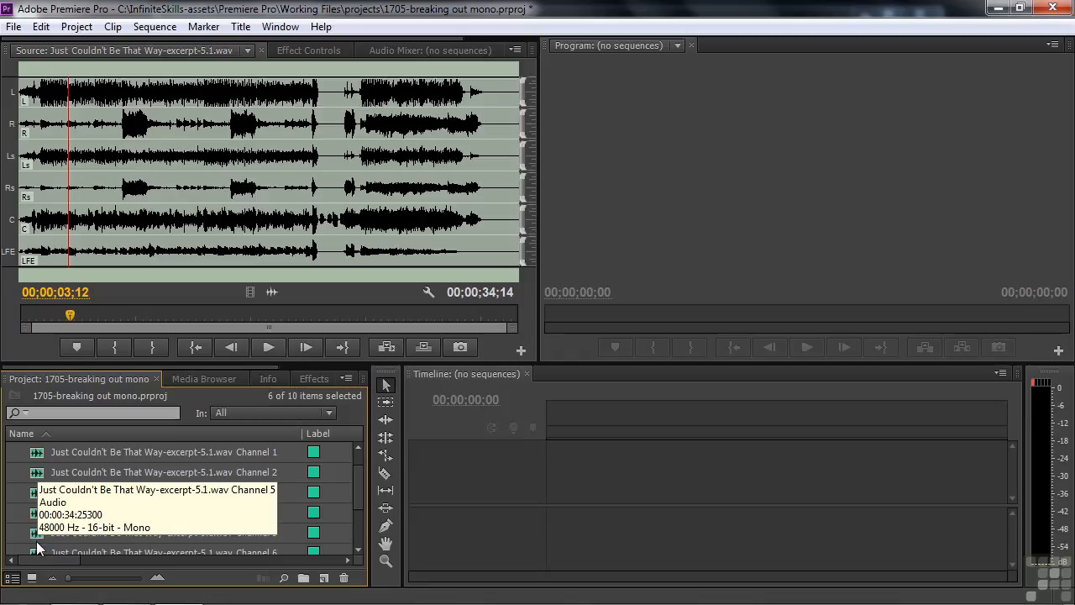
Compare the Channel 1 and Channel 2 waveforms in the Source monitor and play a few seconds of Channel 1
{"action": "double_click", "coordinate": [36, 455]}
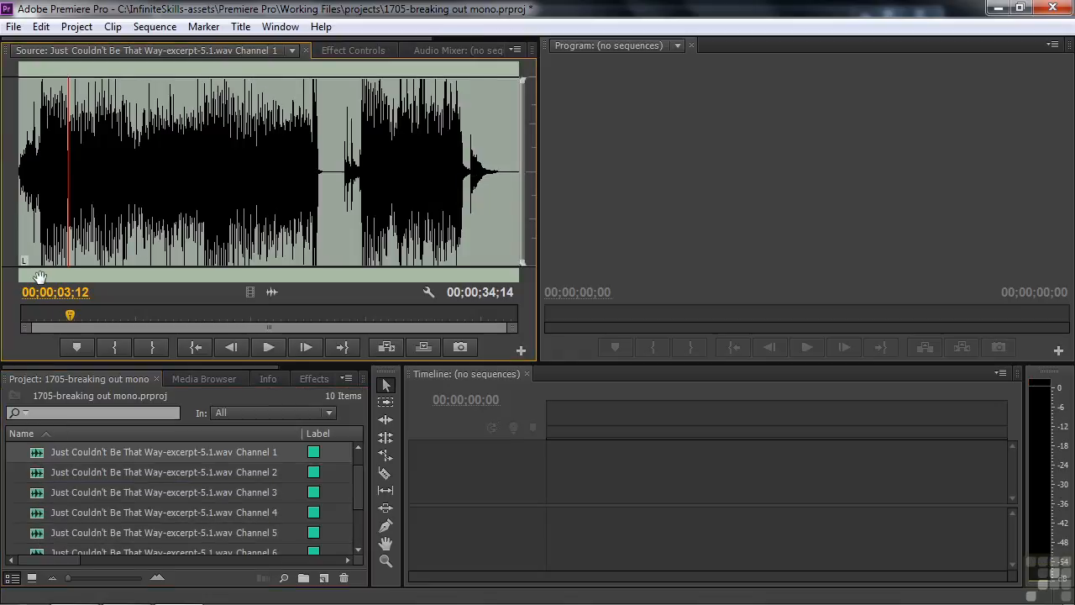
{"action": "double_click", "coordinate": [36, 472]}
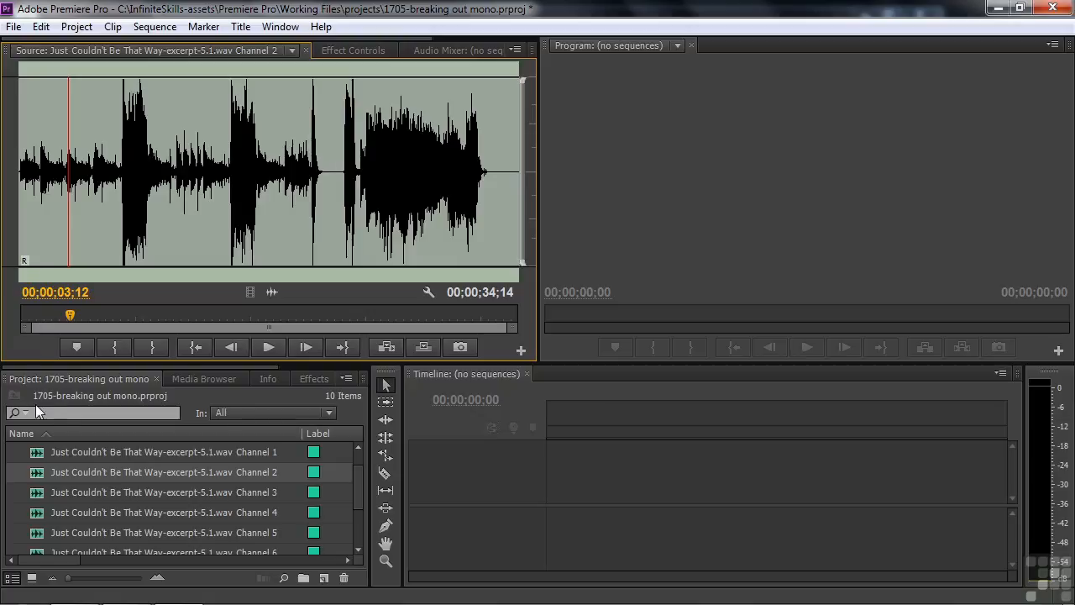
{"action": "double_click", "coordinate": [37, 453]}
{"action": "key", "text": "space"}
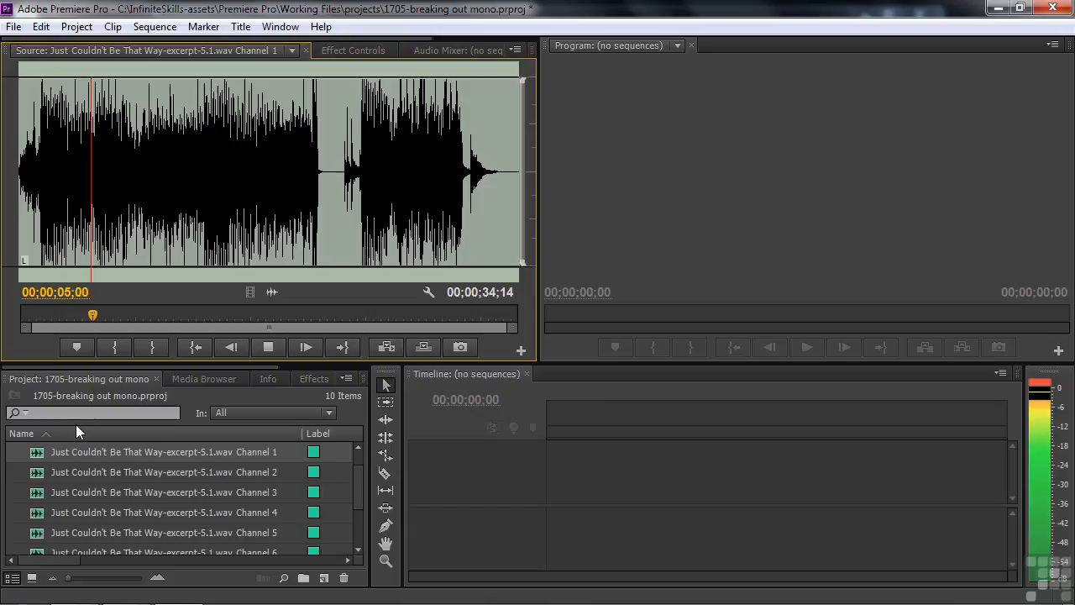
{"action": "key", "text": "space"}
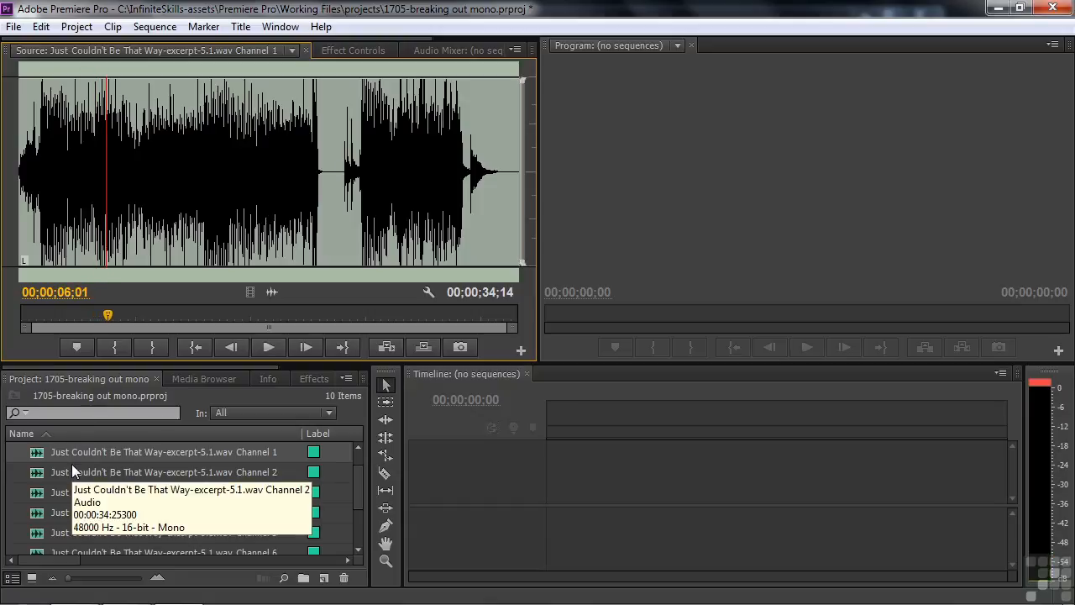
Load the Channel 2 clip in the Source monitor and play it through its first loud passage
{"action": "double_click", "coordinate": [40, 472]}
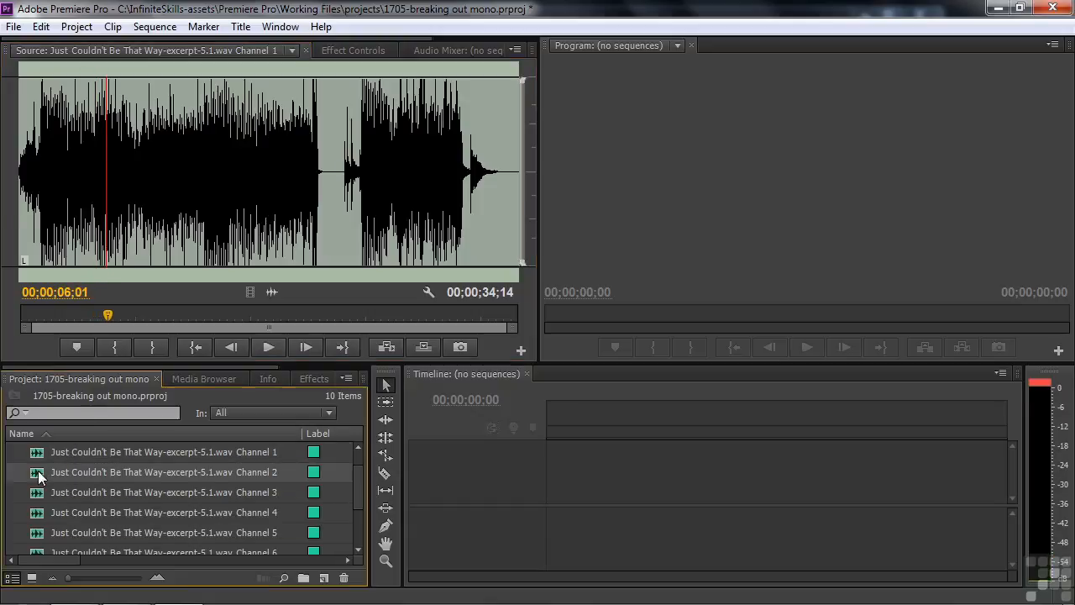
{"action": "key", "text": "space"}
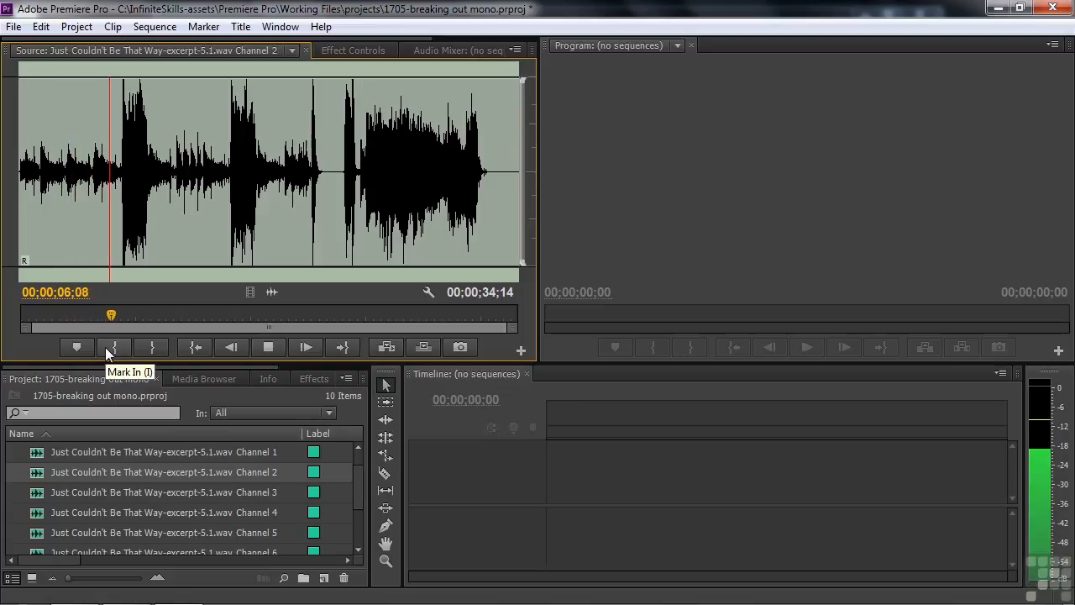
{"action": "left_click", "coordinate": [105, 353]}
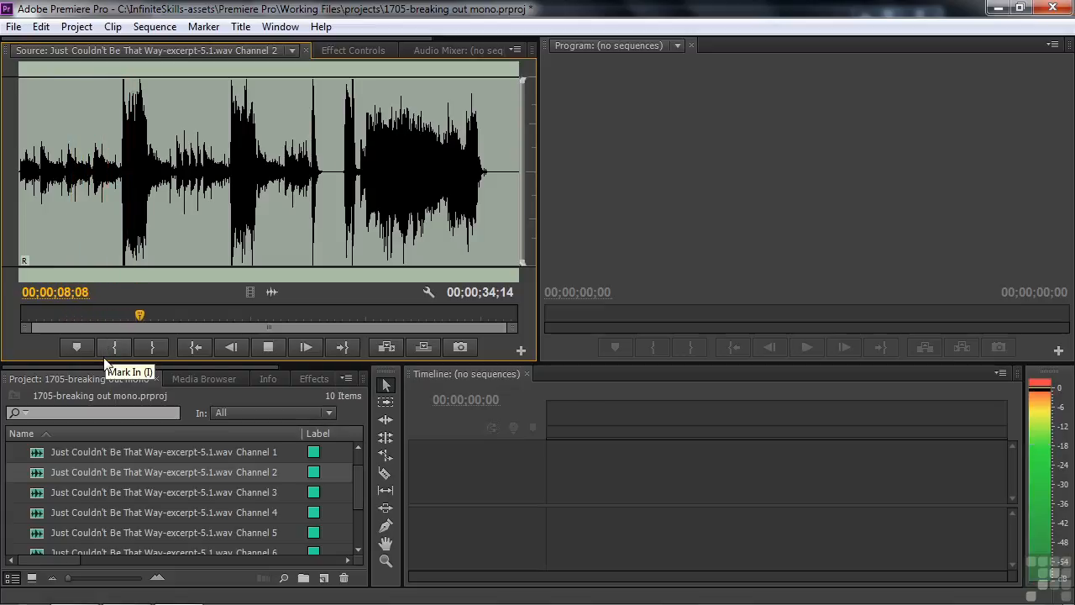
{"action": "key", "text": "space"}
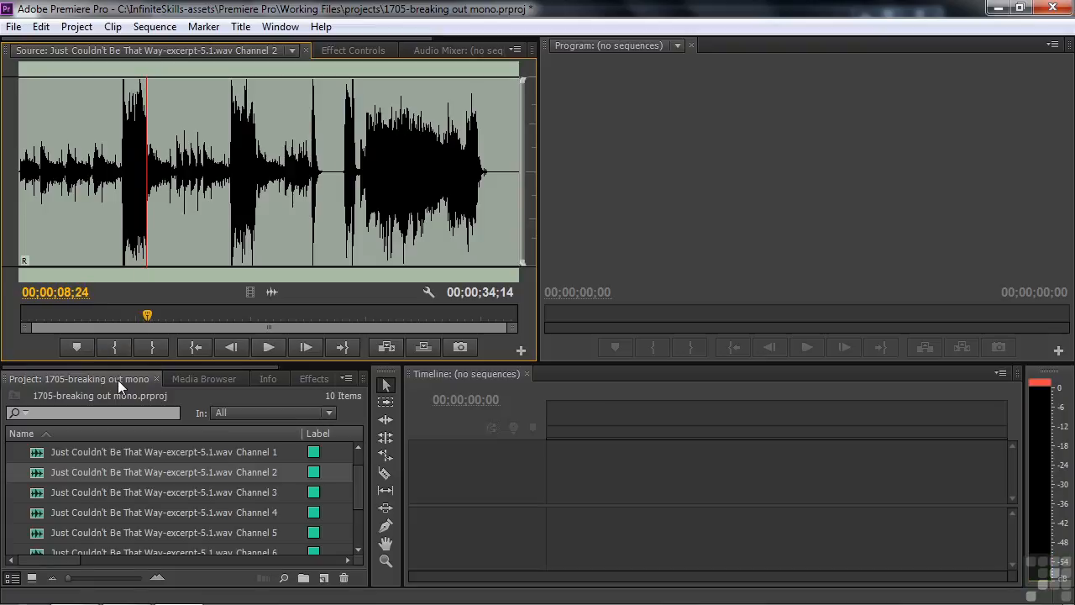
View the waveforms of Channels 3 and 4, and play Channel 5 from near its start
{"action": "double_click", "coordinate": [38, 494]}
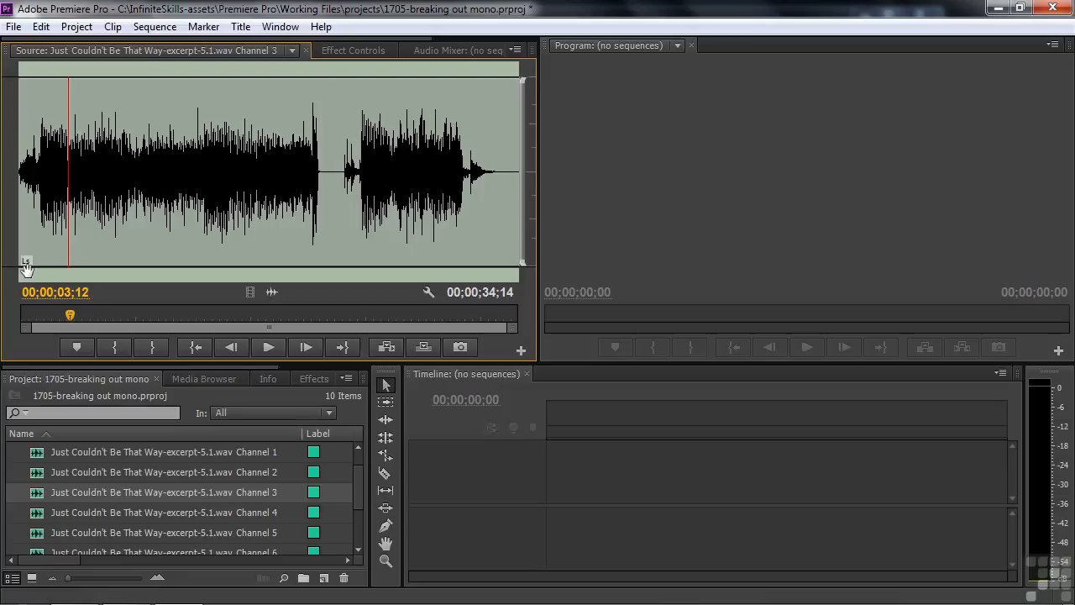
{"action": "double_click", "coordinate": [35, 513]}
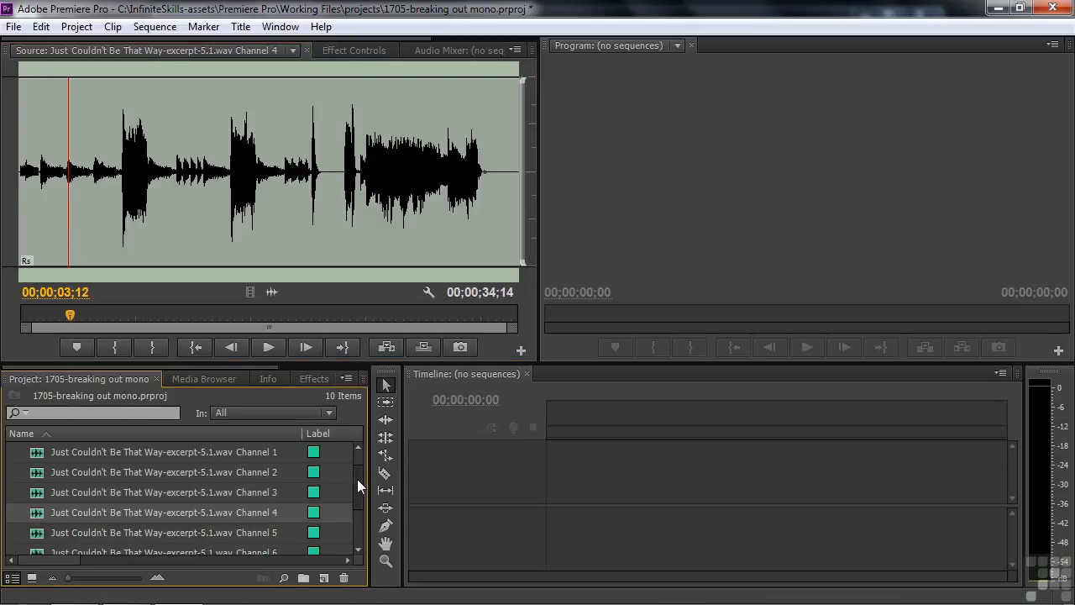
{"action": "left_click_drag", "start_coordinate": [357, 479], "coordinate": [358, 496]}
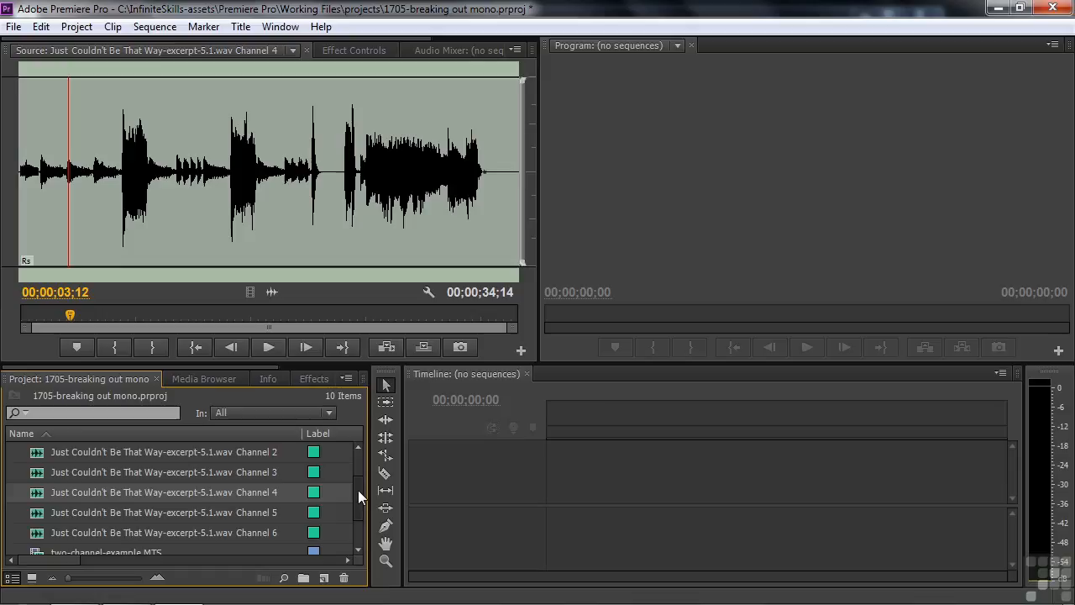
{"action": "double_click", "coordinate": [38, 512]}
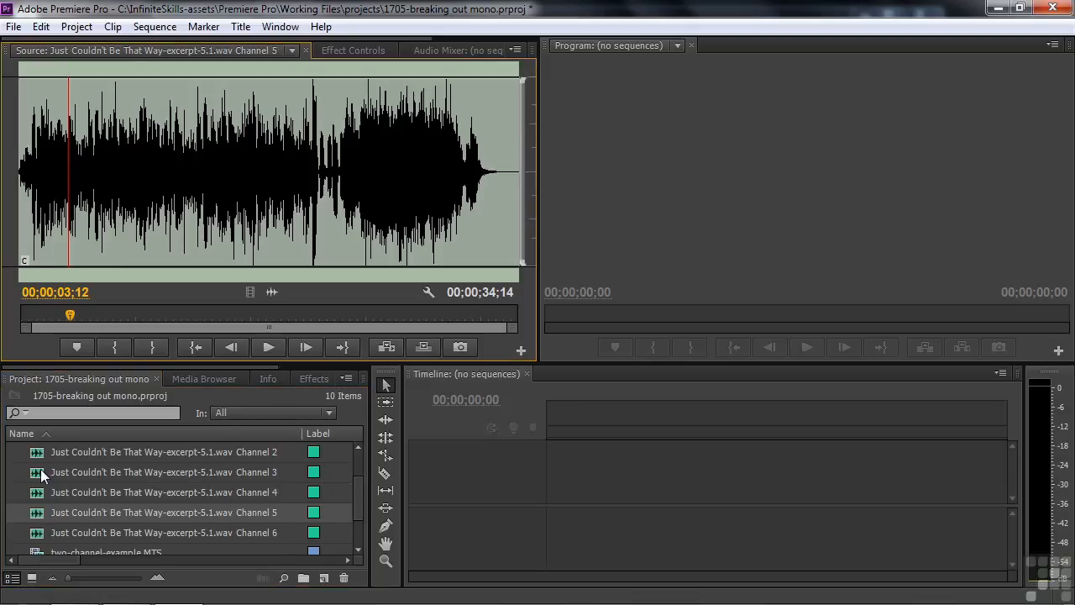
{"action": "left_click_drag", "start_coordinate": [71, 316], "coordinate": [30, 319]}
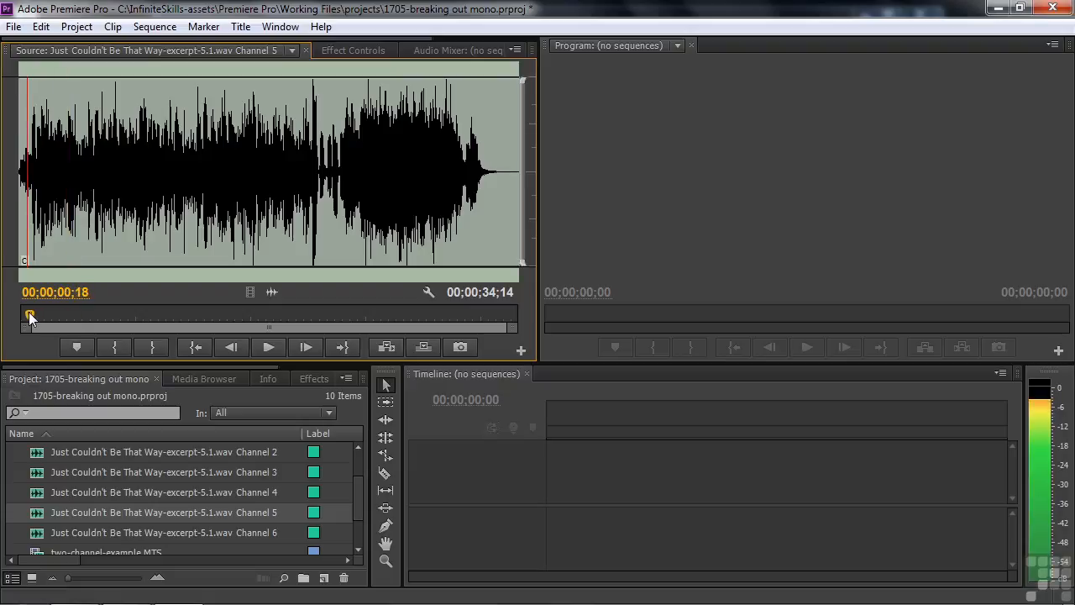
{"action": "key", "text": "space"}
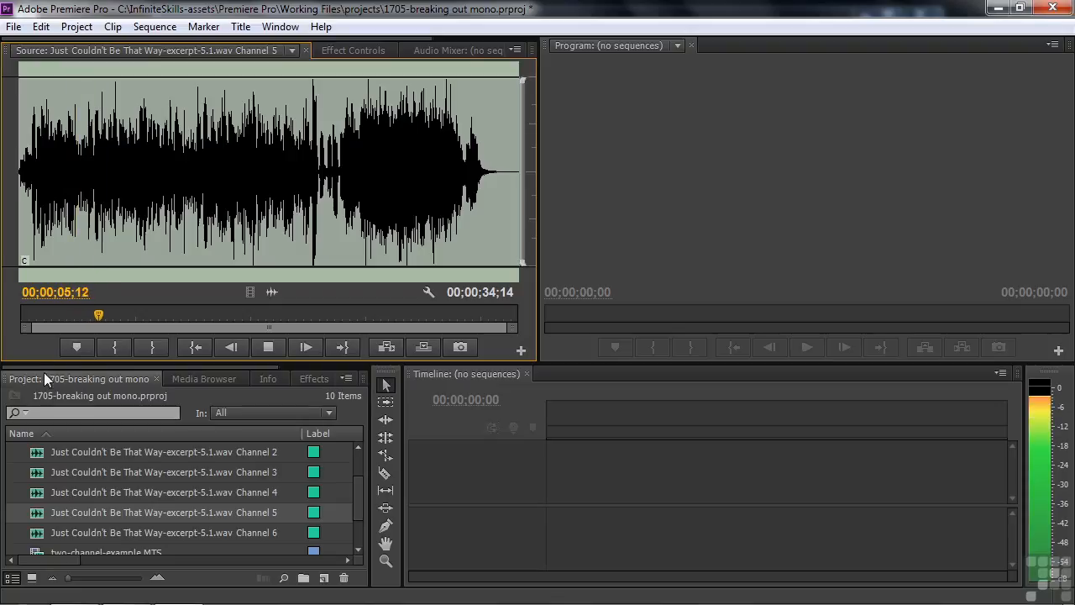
{"action": "left_click", "coordinate": [267, 348]}
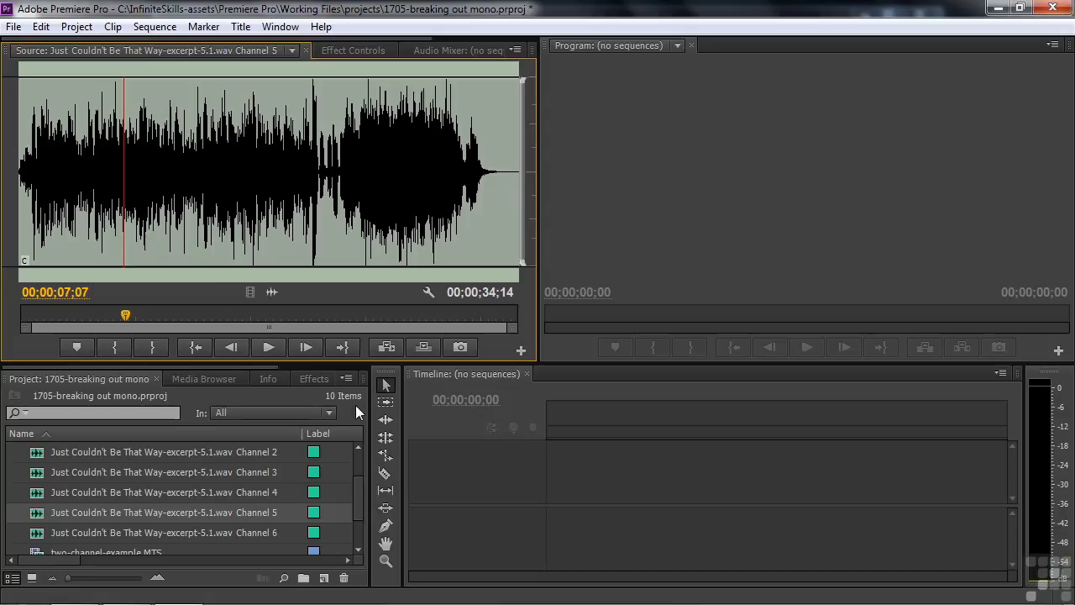
Play a few seconds of the Channel 6 clip in the Source monitor and return to the start of the clip list
{"action": "left_click_drag", "start_coordinate": [357, 495], "coordinate": [351, 503]}
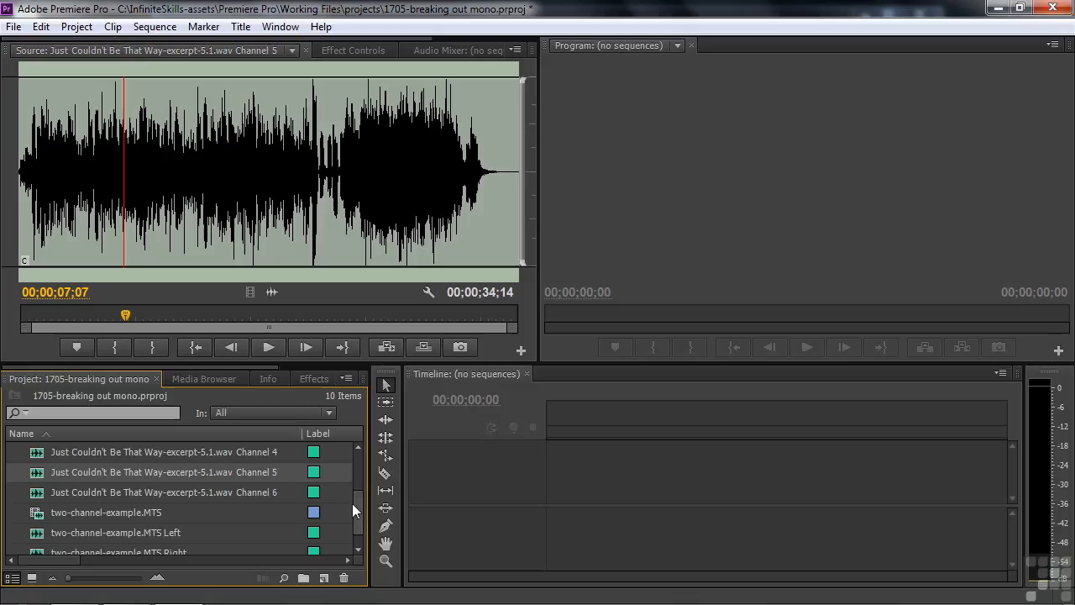
{"action": "double_click", "coordinate": [40, 492]}
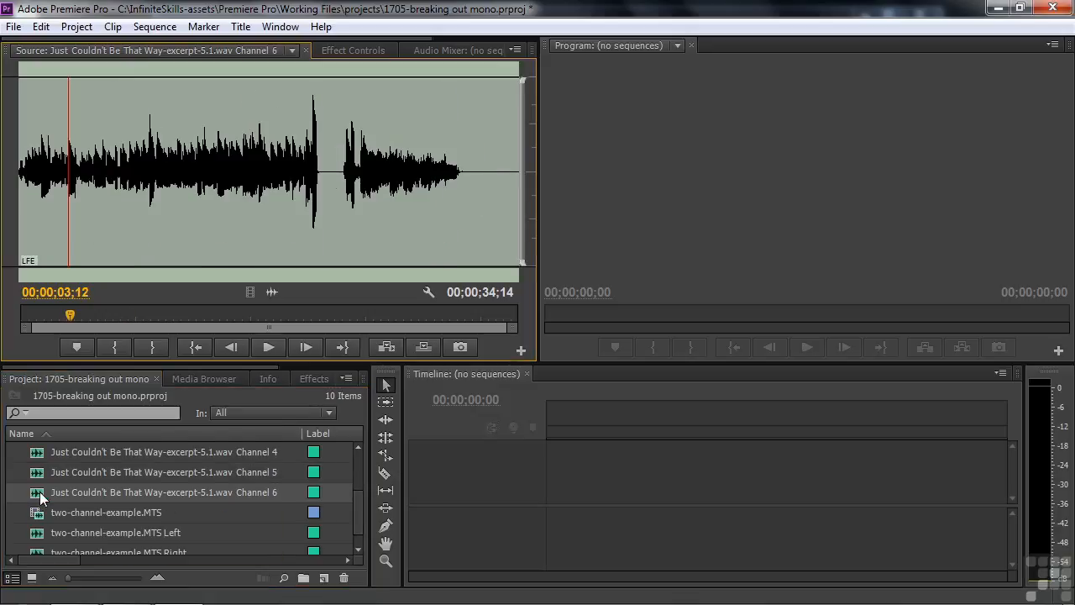
{"action": "key", "text": "space"}
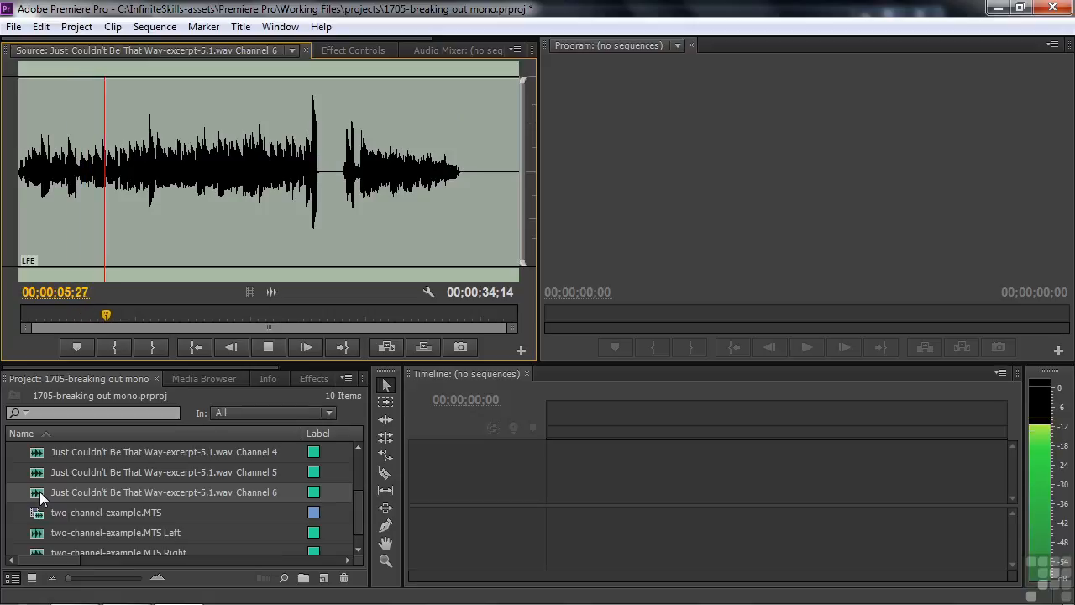
{"action": "key", "text": "space"}
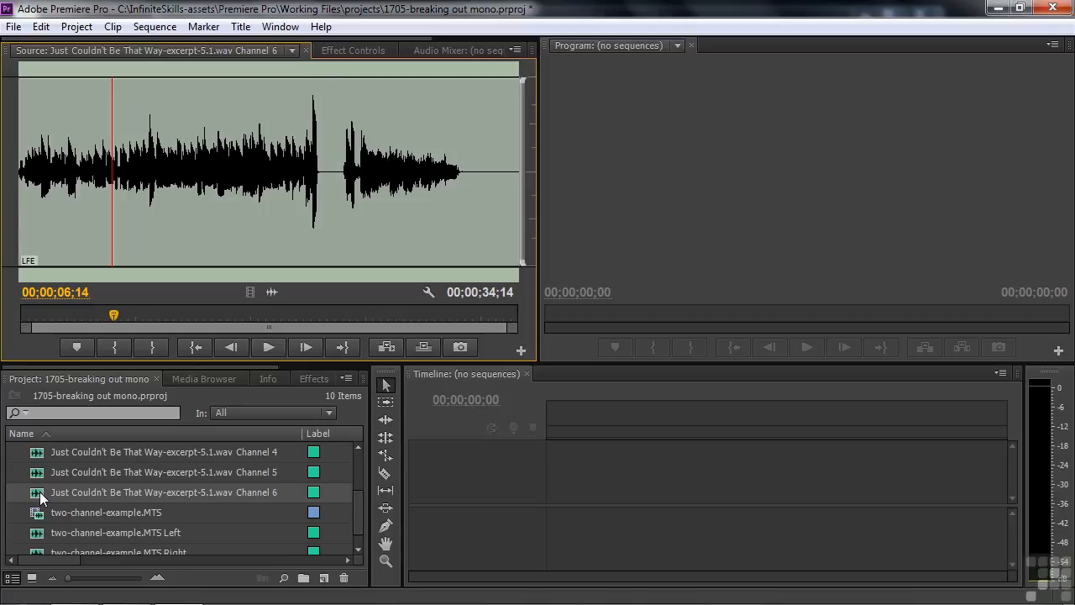
{"action": "left_click_drag", "start_coordinate": [358, 502], "coordinate": [360, 464]}
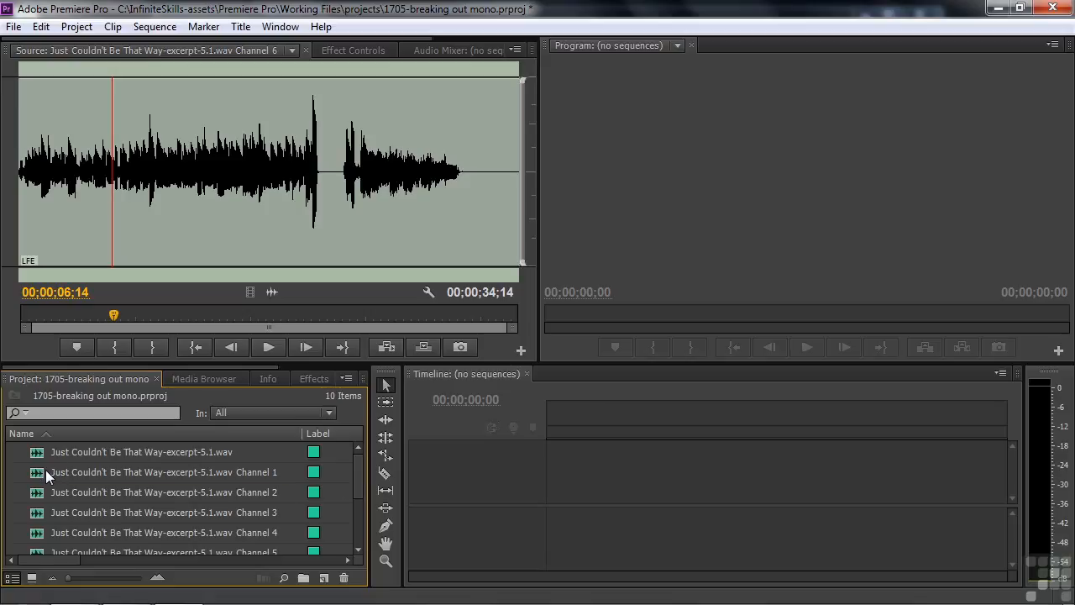
{"action": "mouse_move", "coordinate": [46, 472]}
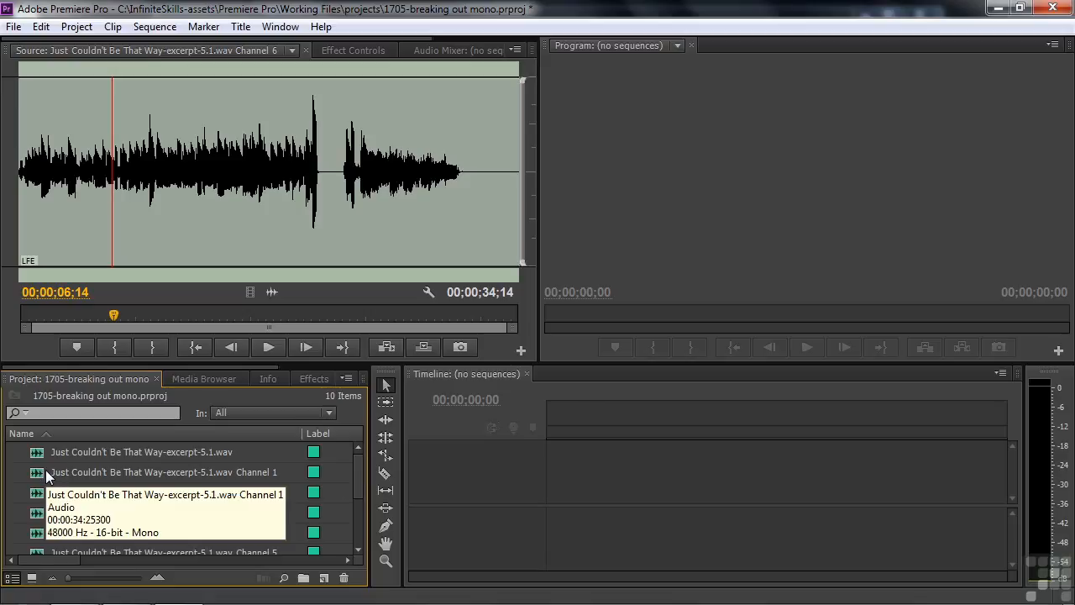